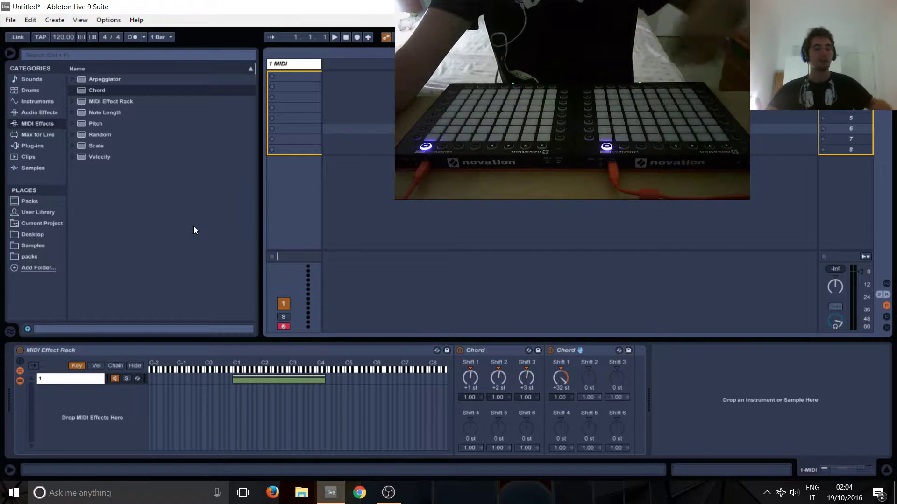
# - Create a new chain in the MIDI Effect Rack and name it 2
pyautogui.rightClick(72, 399)
pyautogui.click(94, 445)
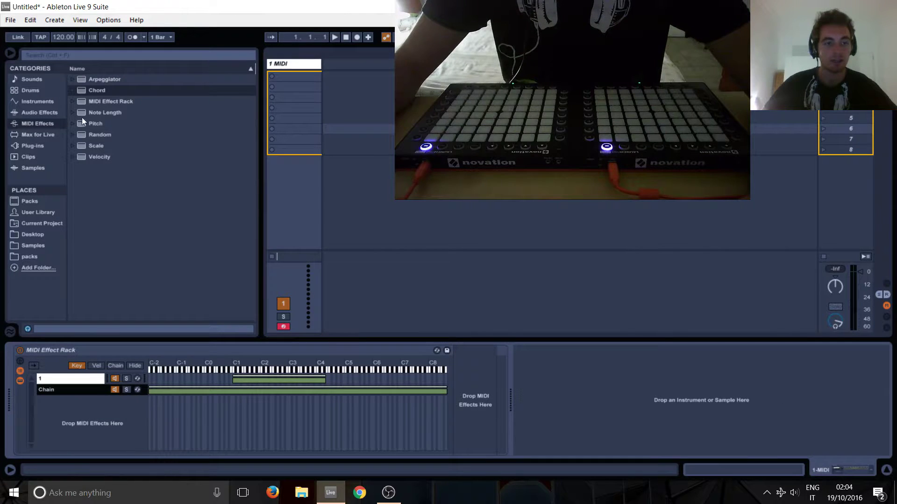
pyautogui.hotkey('ctrl', 'r')
pyautogui.write('2')
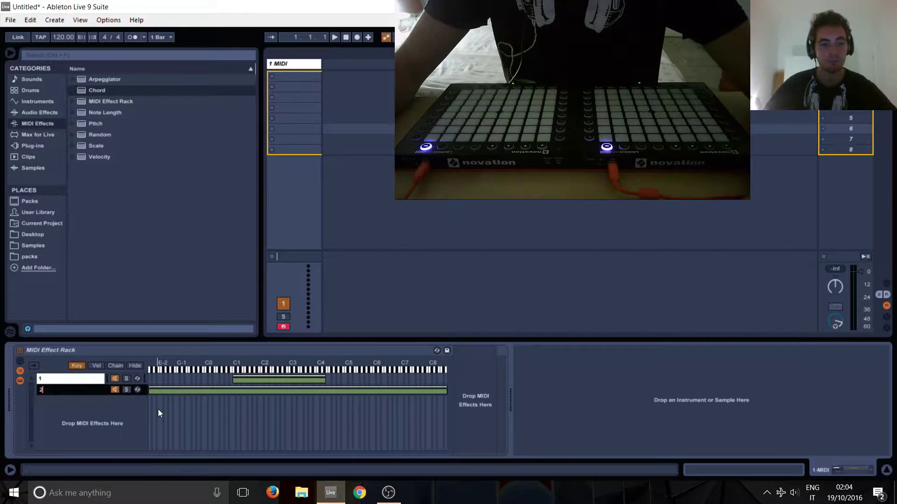
# - Narrow chain 1's and chain 2's key zones to single keys around C1
pyautogui.click(319, 379)
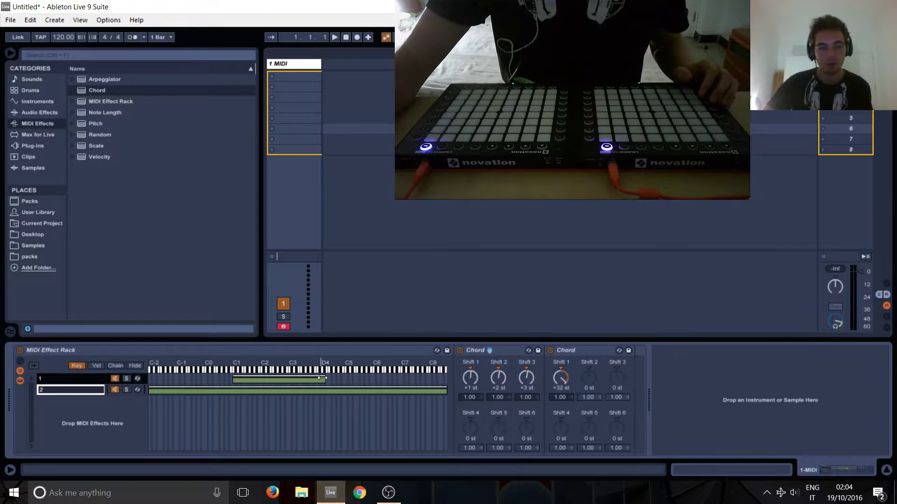
pyautogui.moveTo(323, 378); pyautogui.dragTo(236, 379)
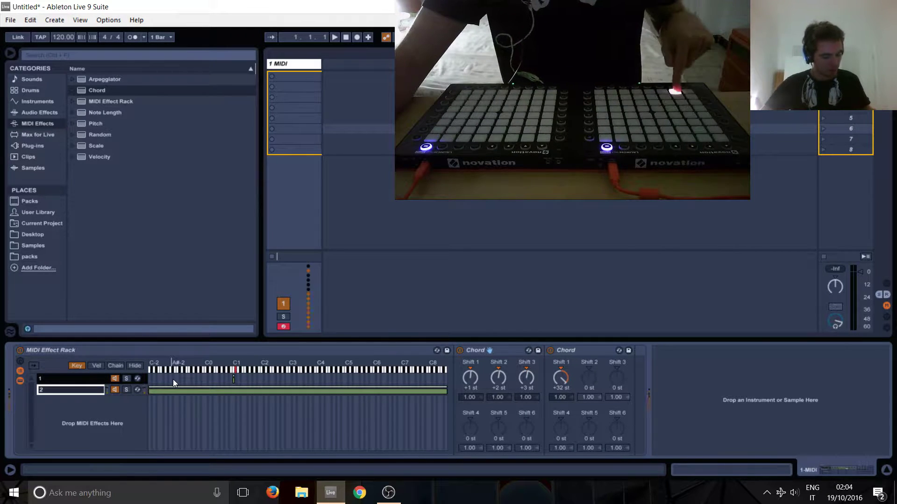
pyautogui.moveTo(176, 391); pyautogui.dragTo(236, 391)
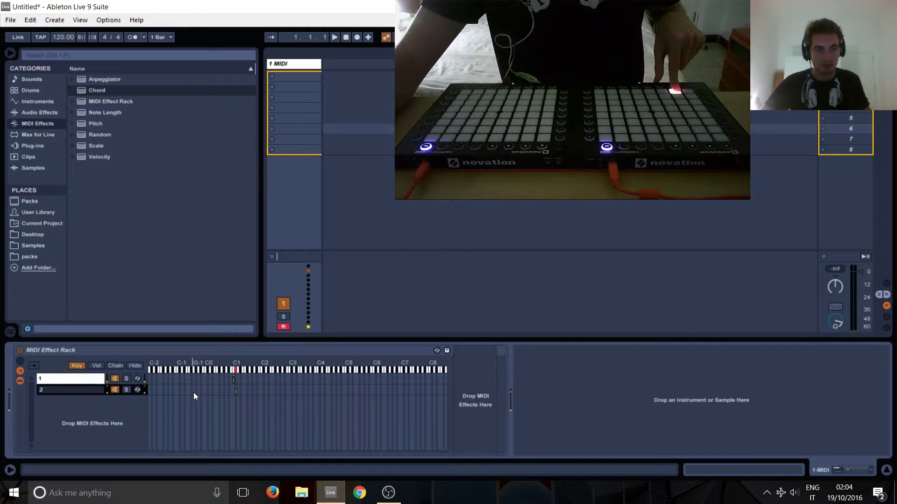
# - Drop a Pitch device into chain 2 of the rack, leaving it at 0 st
pyautogui.click(80, 414)
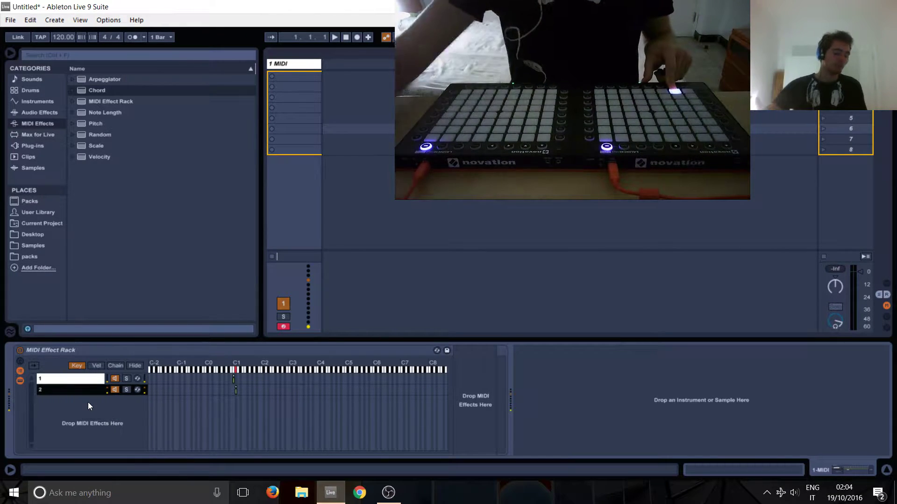
pyautogui.moveTo(94, 124); pyautogui.dragTo(475, 369)
pyautogui.click(475, 377)
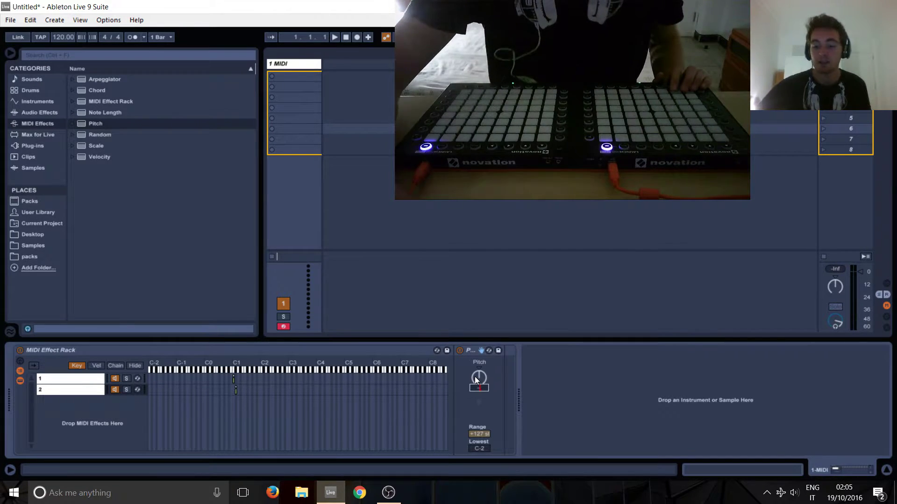
# - Lower Pitch to -1 st, toggle it off and on to compare, and add a Chord after it
pyautogui.scroll(-1, 475, 376)
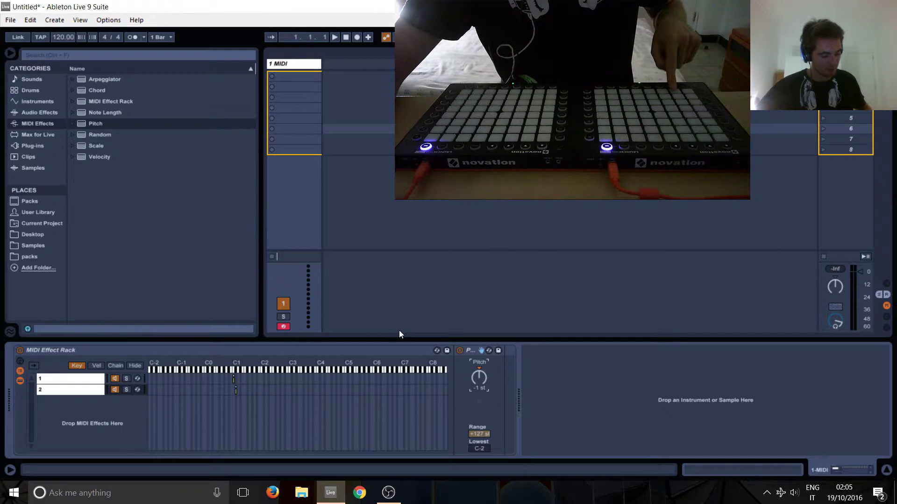
pyautogui.click(460, 351)
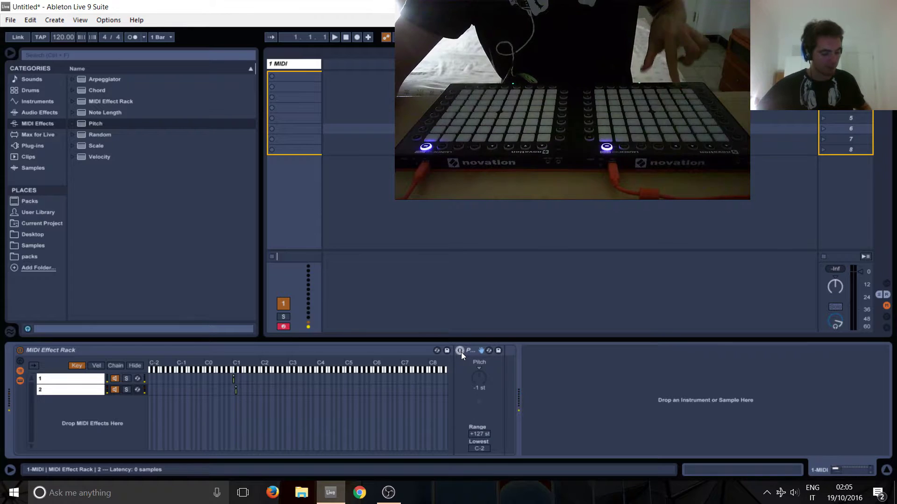
pyautogui.click(461, 352)
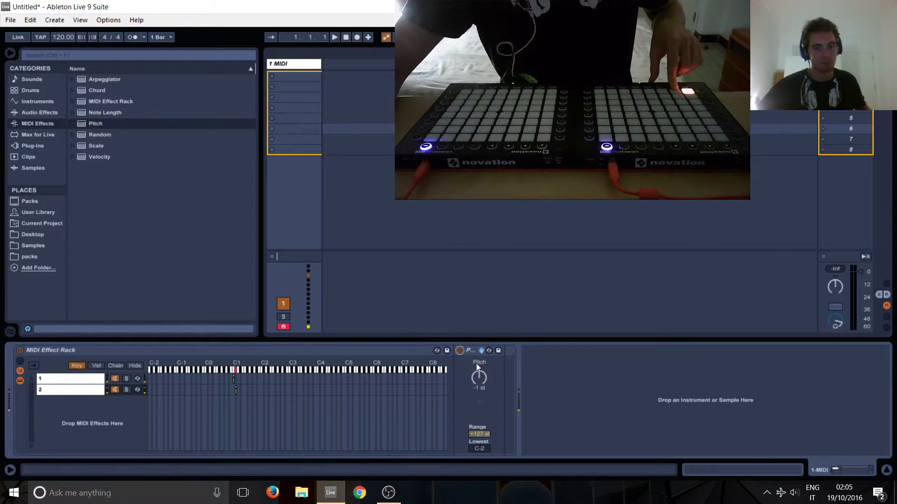
pyautogui.moveTo(84, 94); pyautogui.dragTo(503, 373)
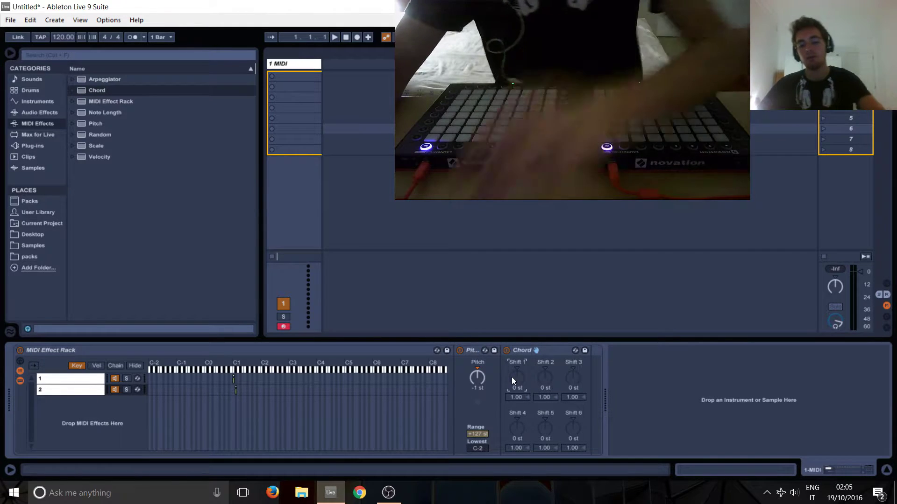
# - Set the first Chord's shifts to +4, +8 and +12 st, then add a second Chord with Shift 1 at +16 st
pyautogui.moveTo(517, 377); pyautogui.dragTo(571, 371)
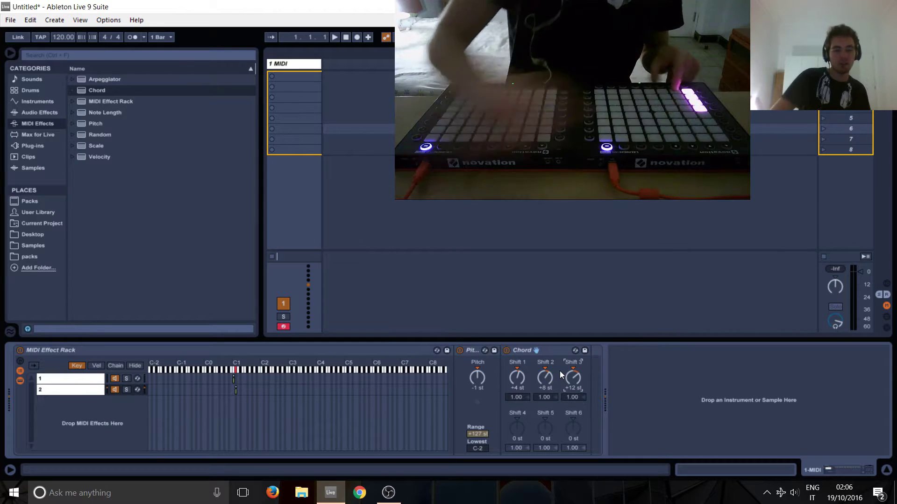
pyautogui.moveTo(120, 91); pyautogui.dragTo(596, 371)
pyautogui.click(608, 375)
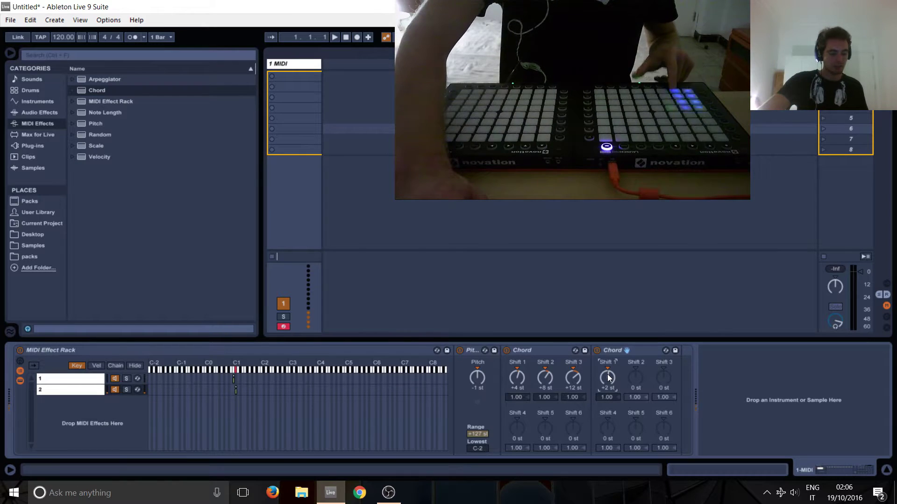
pyautogui.moveTo(608, 377)
pyautogui.mouseDown()
pyautogui.moveTo(608, 359)
pyautogui.moveTo(609, 382)
pyautogui.mouseUp()
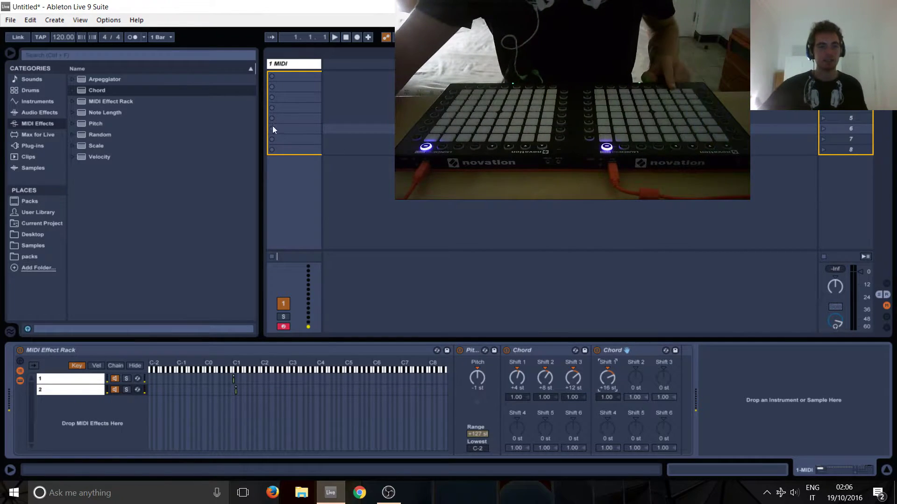
pyautogui.click(471, 352)
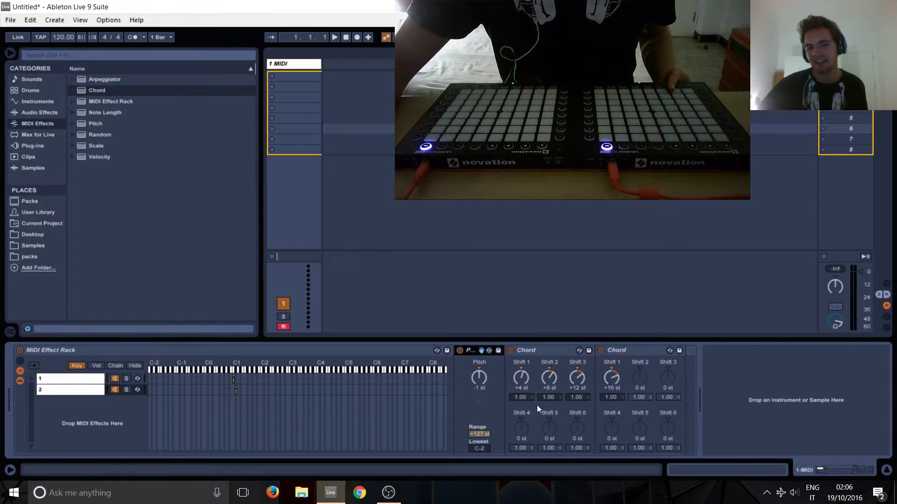
# - Unfold the Pitch device and the first Chord device so their settings show
pyautogui.doubleClick(471, 349)
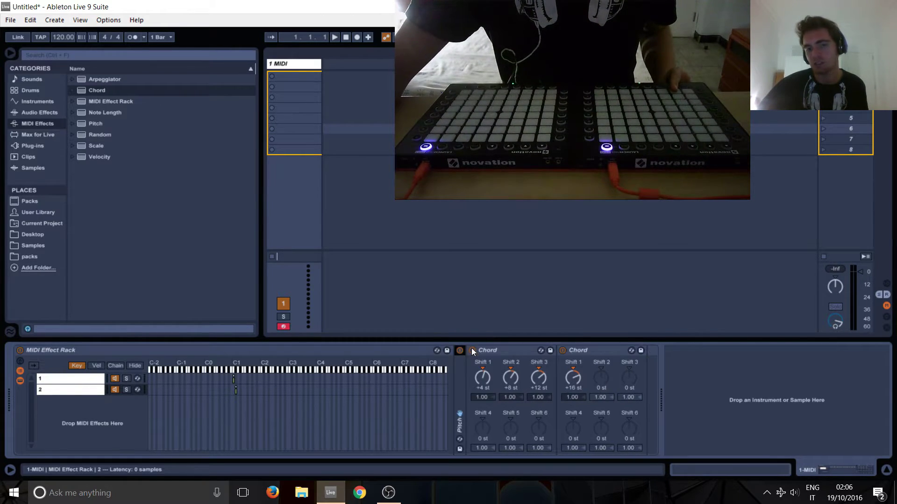
pyautogui.click(490, 349)
pyautogui.doubleClick(490, 349)
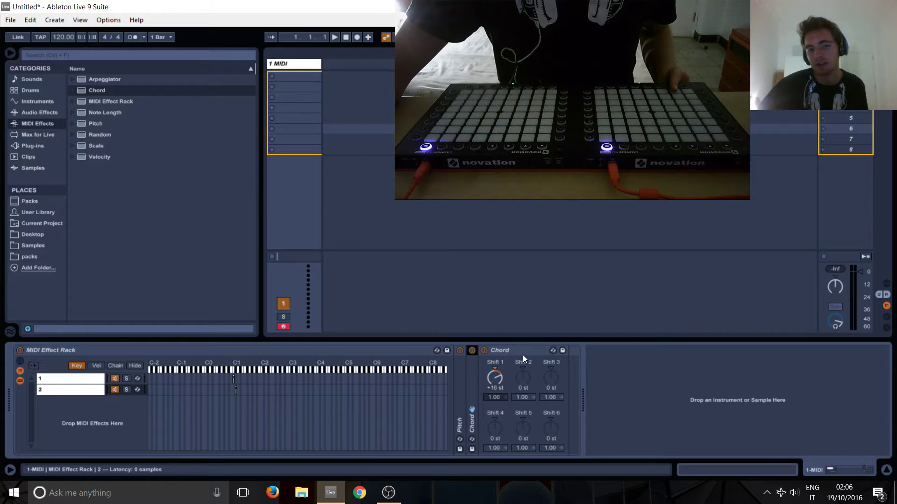
pyautogui.doubleClick(473, 377)
pyautogui.doubleClick(461, 377)
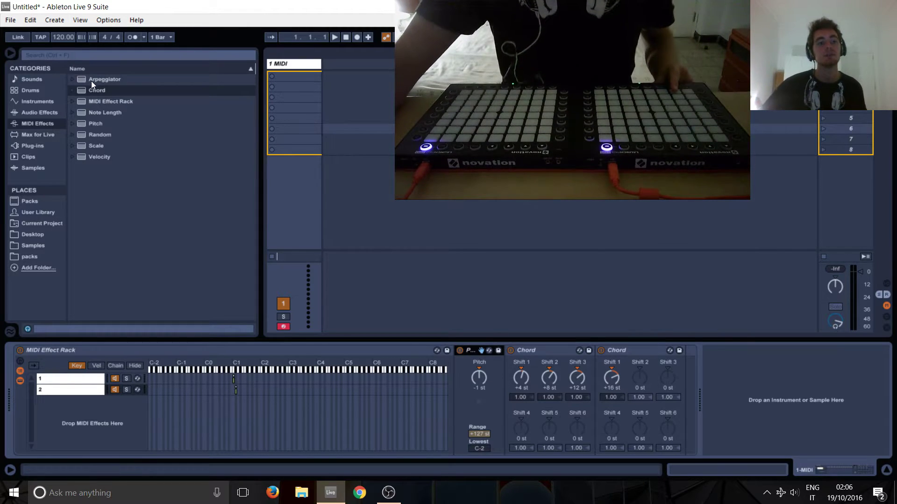
# - Add an Arpeggiator after the second Chord with the Up & Down style
pyautogui.moveTo(81, 78); pyautogui.dragTo(687, 362)
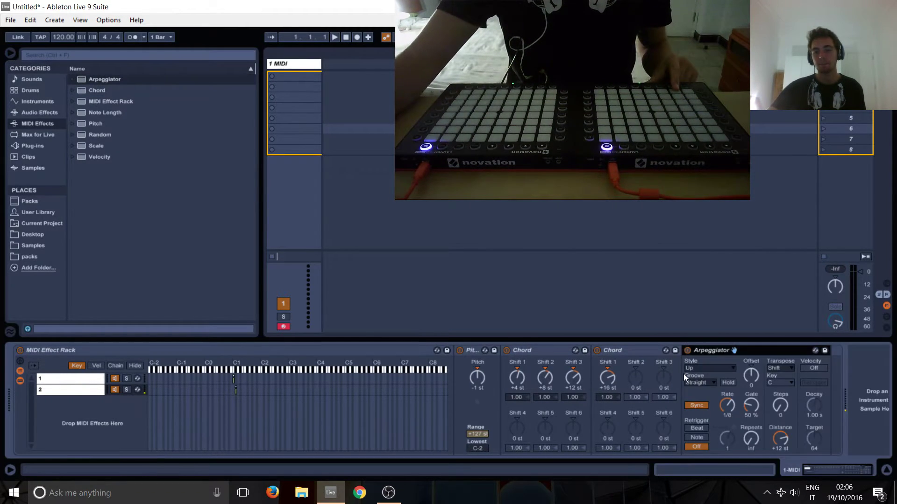
pyautogui.click(730, 369)
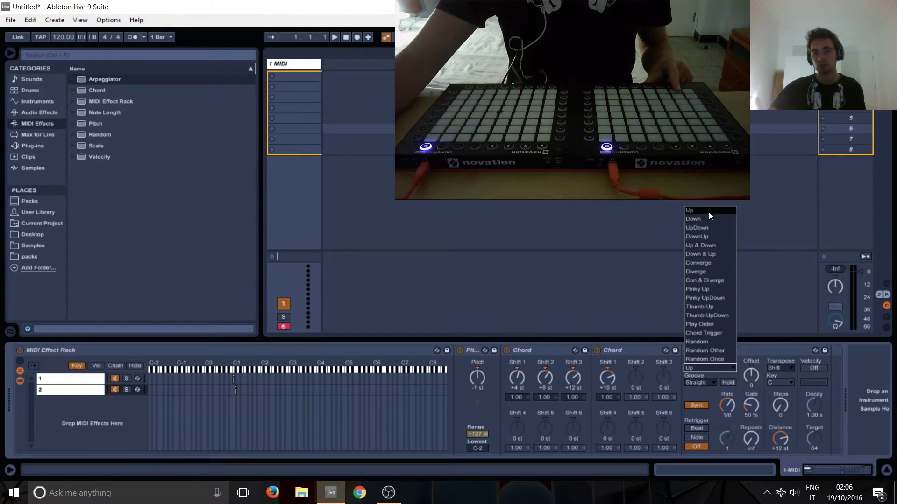
pyautogui.click(715, 246)
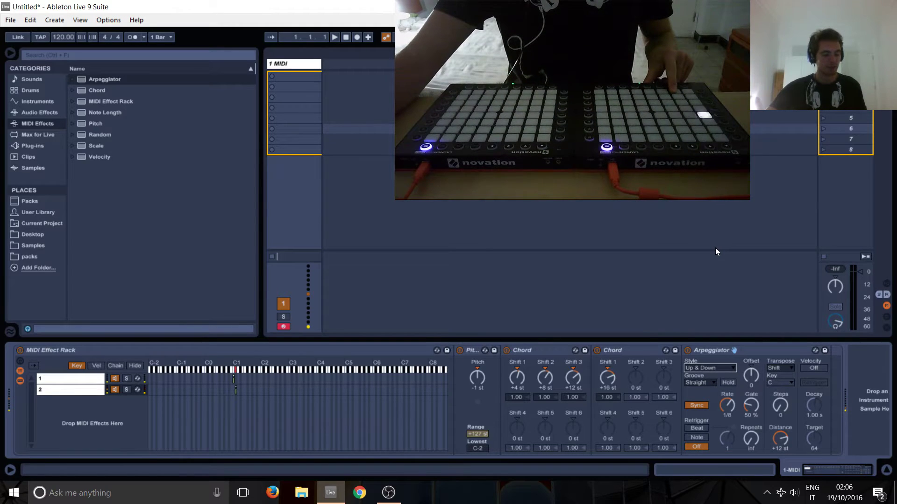
# - Set the Arpeggiator to a free 50 ms rate, 1 repeat and 200% gate
pyautogui.click(697, 404)
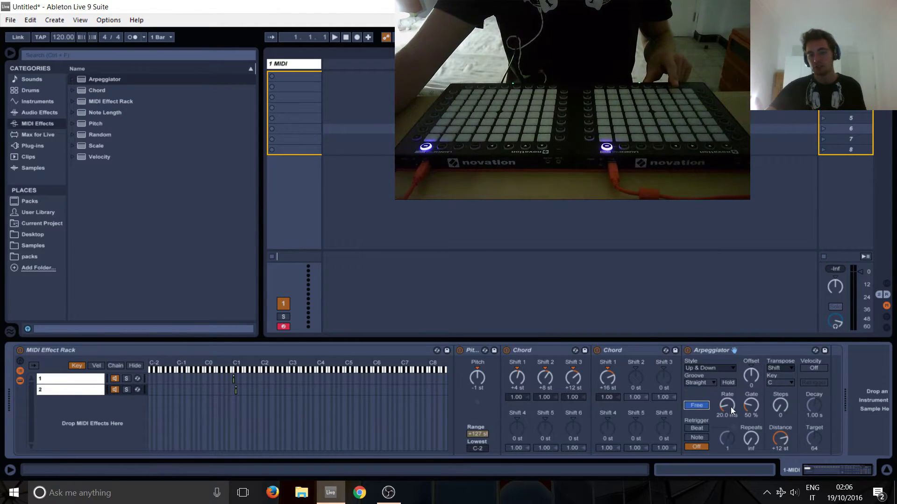
pyautogui.scroll(3, 733, 395)
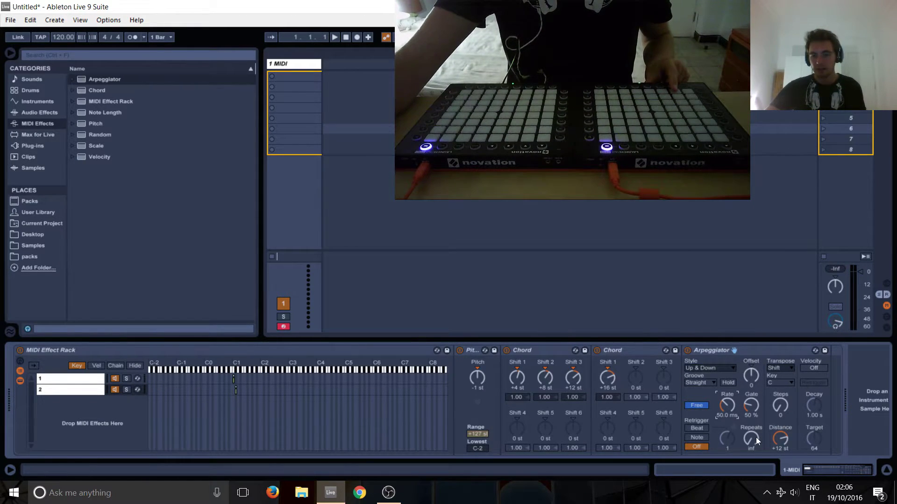
pyautogui.moveTo(757, 439); pyautogui.dragTo(758, 467)
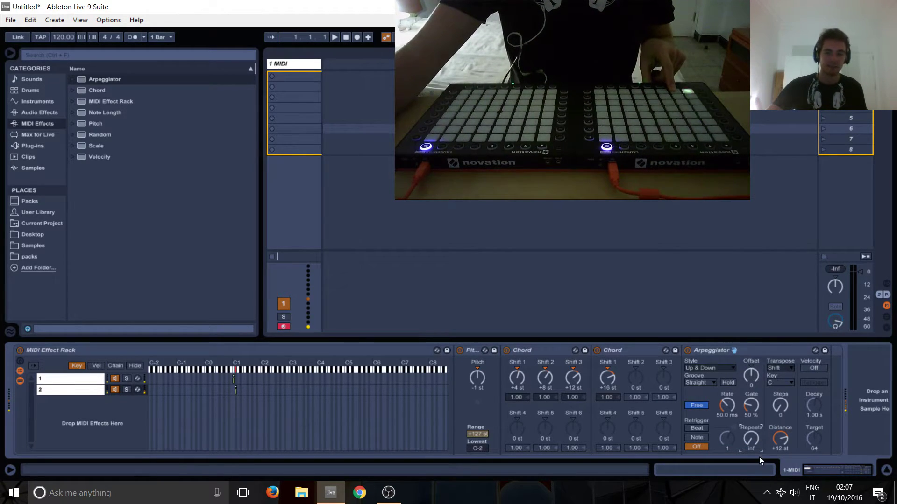
pyautogui.moveTo(758, 441); pyautogui.dragTo(754, 434)
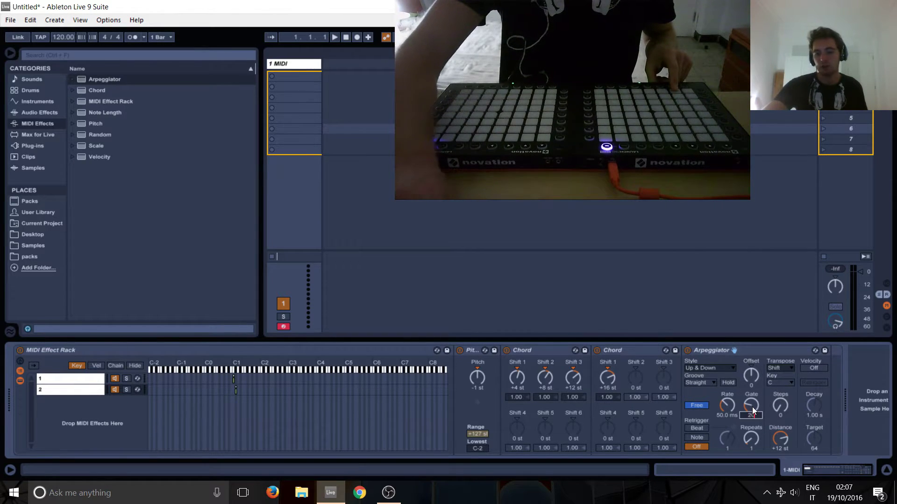
pyautogui.moveTo(752, 407); pyautogui.dragTo(752, 388)
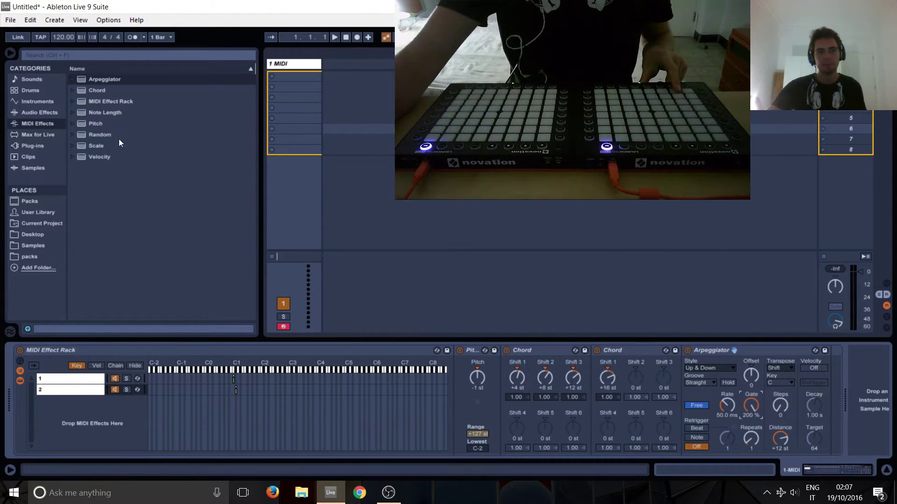
pyautogui.click(102, 112)
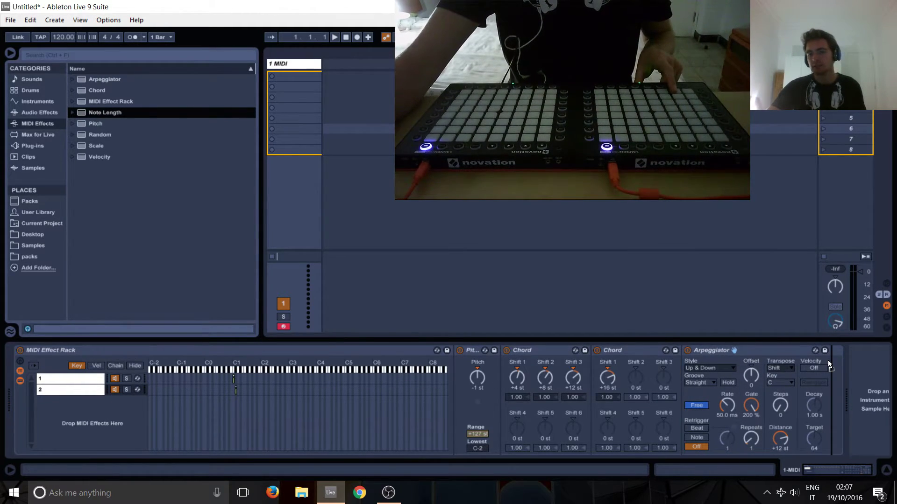
# - Add a Note Length device after the Arpeggiator with length 200 ms in Time mode
pyautogui.moveTo(828, 360); pyautogui.dragTo(827, 360)
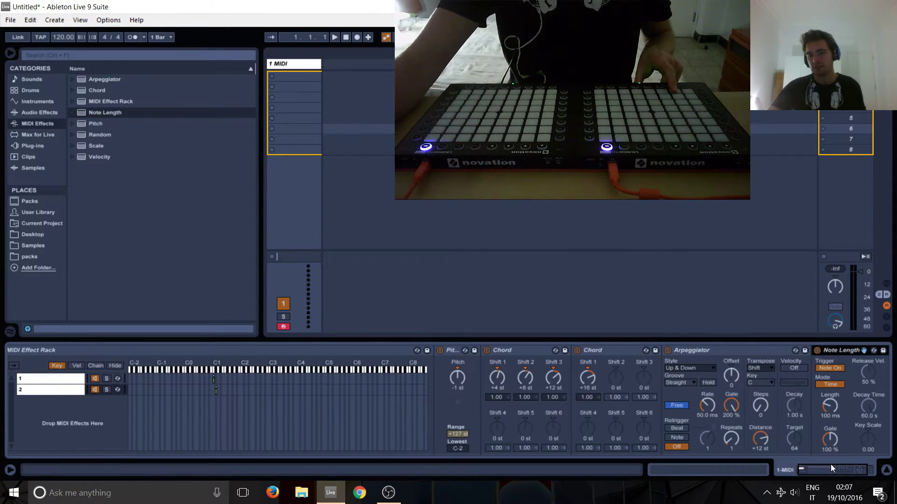
pyautogui.moveTo(831, 464); pyautogui.dragTo(846, 468)
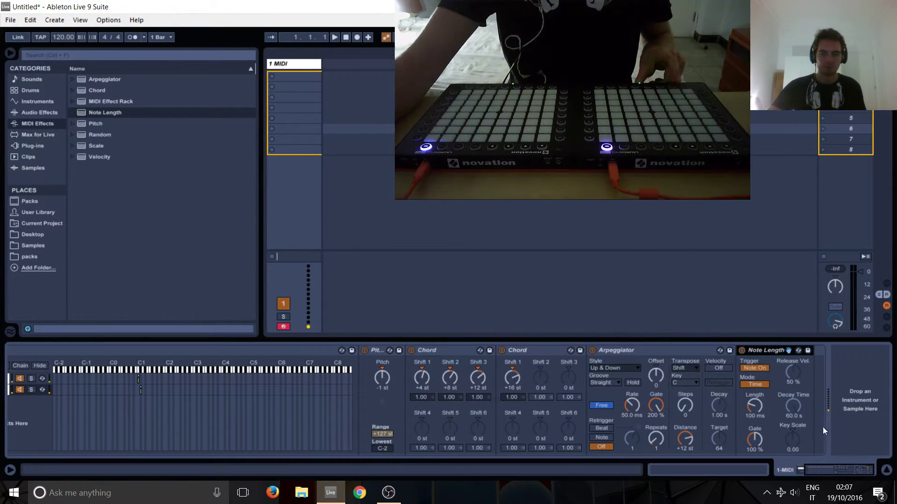
pyautogui.moveTo(758, 402); pyautogui.dragTo(763, 417)
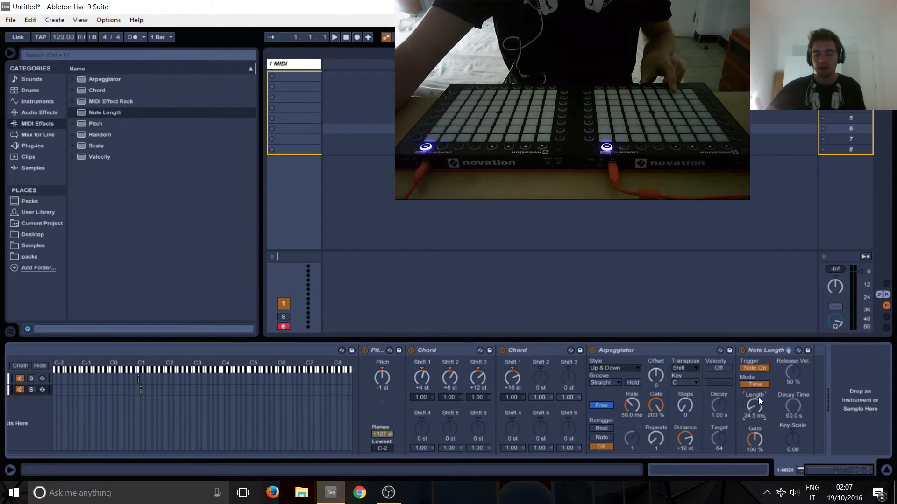
pyautogui.moveTo(758, 397); pyautogui.dragTo(764, 385)
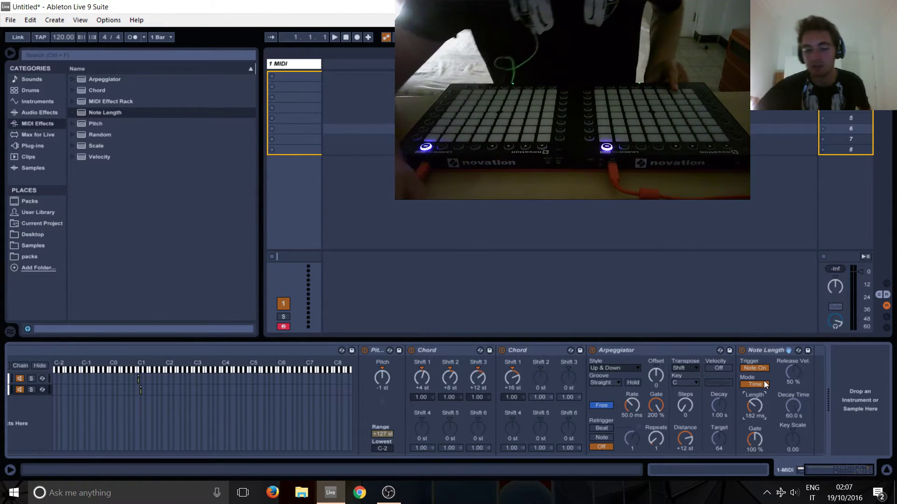
pyautogui.write('200')
pyautogui.press('Return')
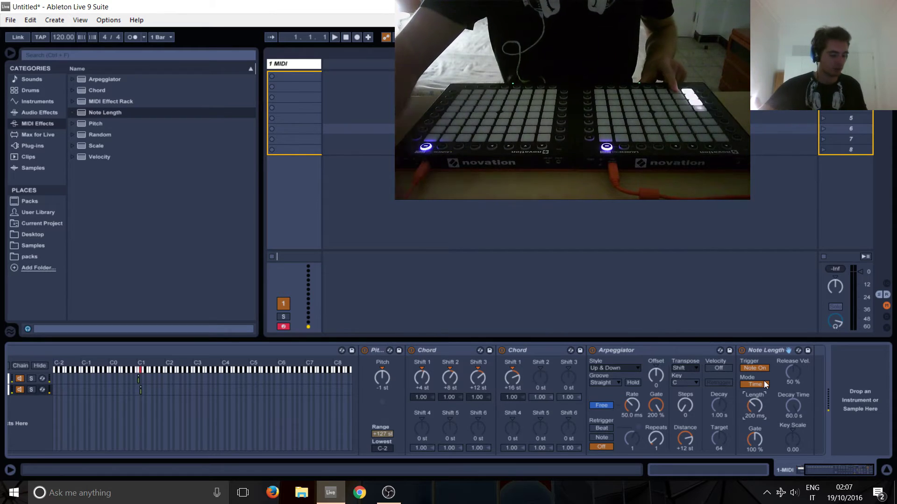